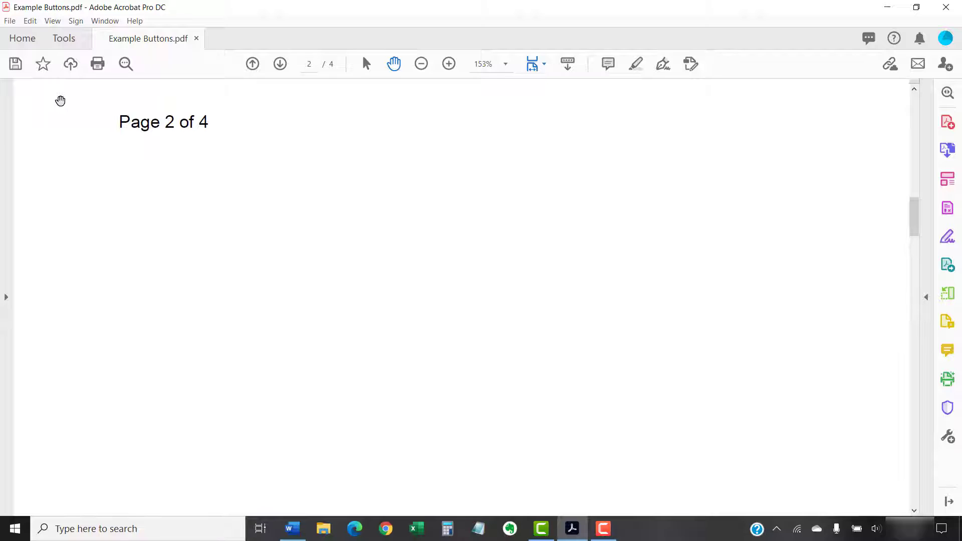
- Add a Rich Media button beside the "Page 2 of 4" heading and name it First Page
left_click(66, 38)
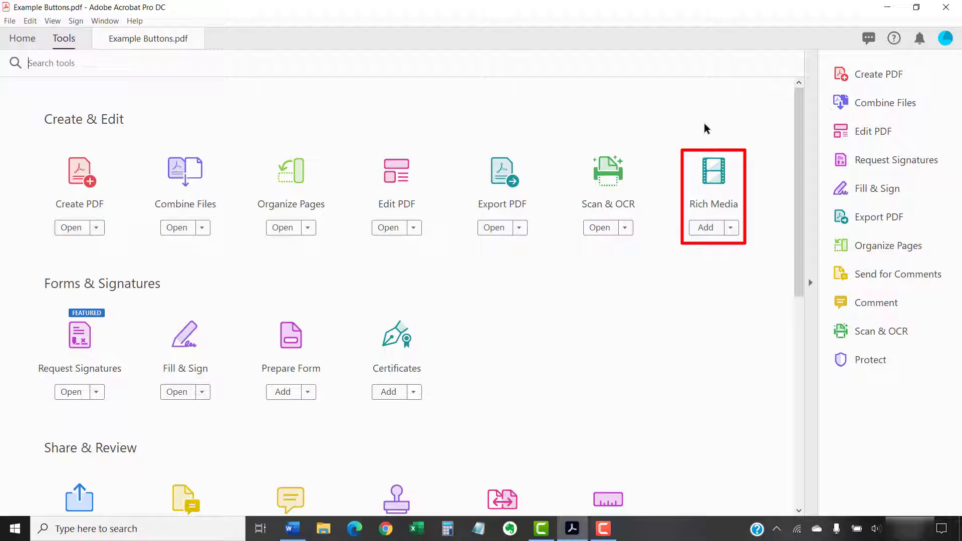
left_click(710, 181)
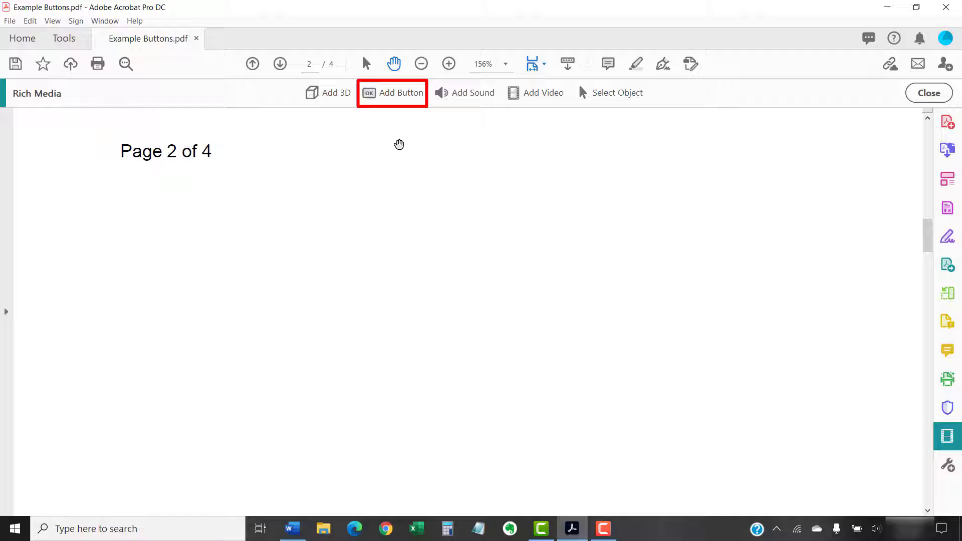
left_click(390, 98)
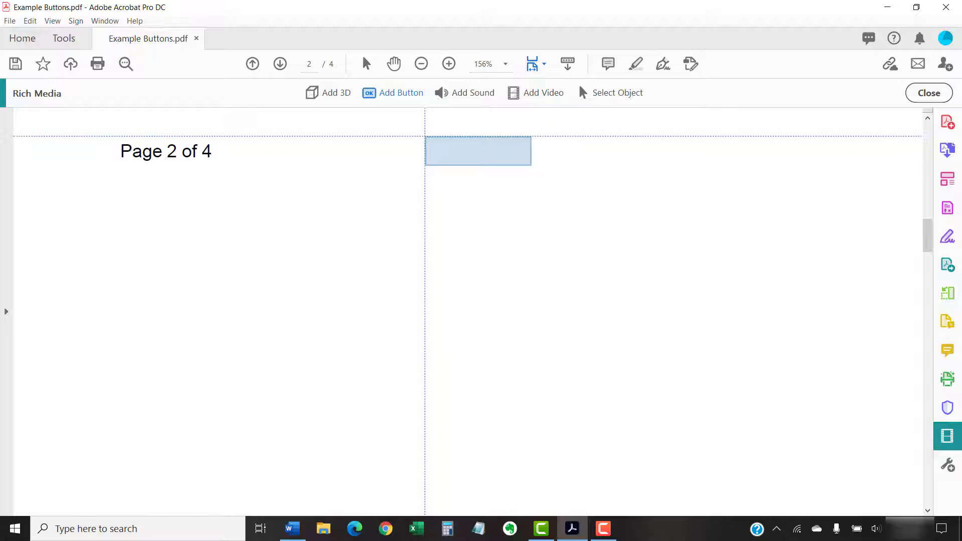
left_click(426, 137)
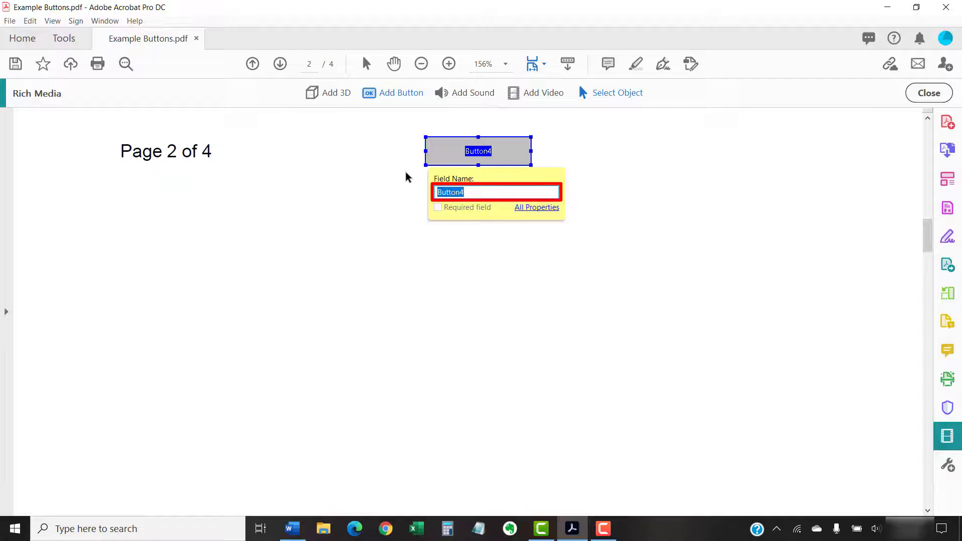
type("First Page")
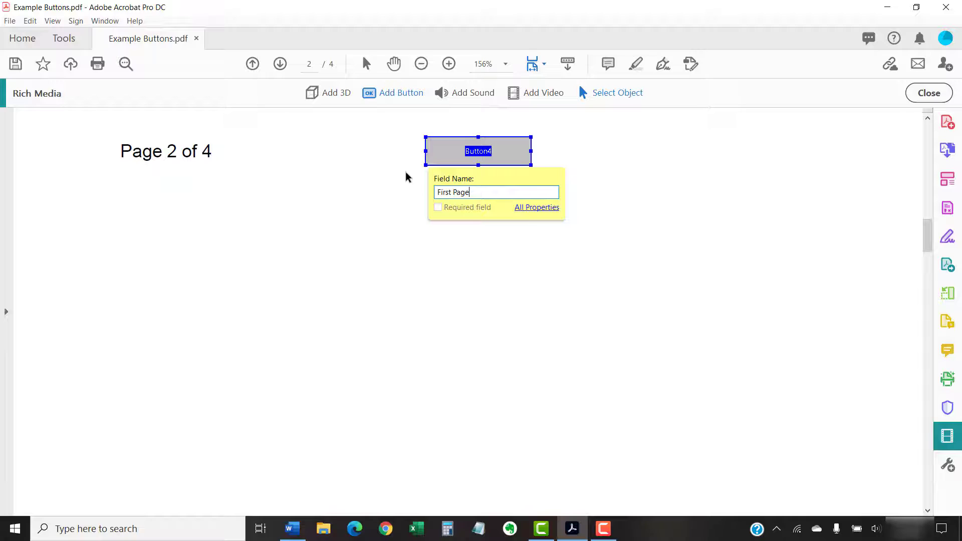
key("Return")
- Add a second button directly beside the First Page button, aligned with it, and name it Previous Page
left_click(393, 94)
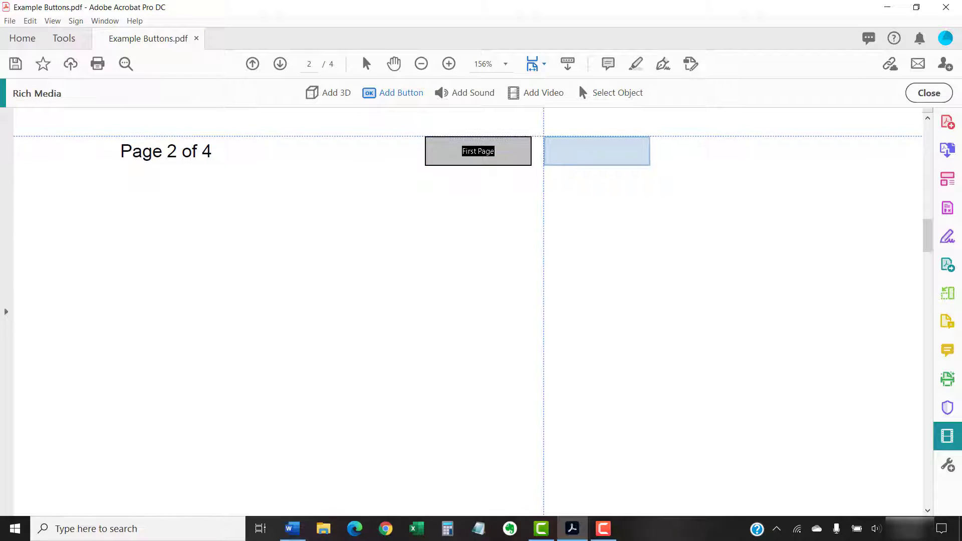
left_click(544, 136)
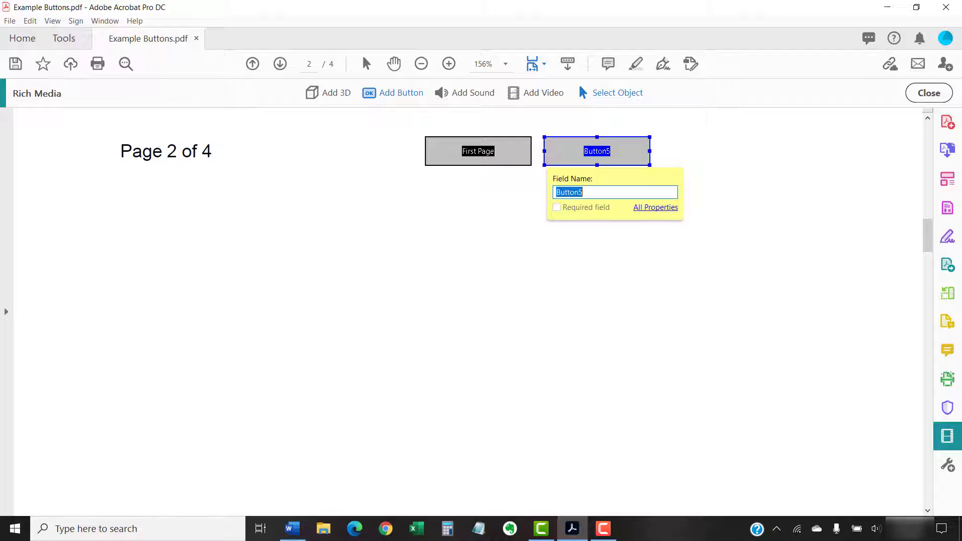
type("Previous Page")
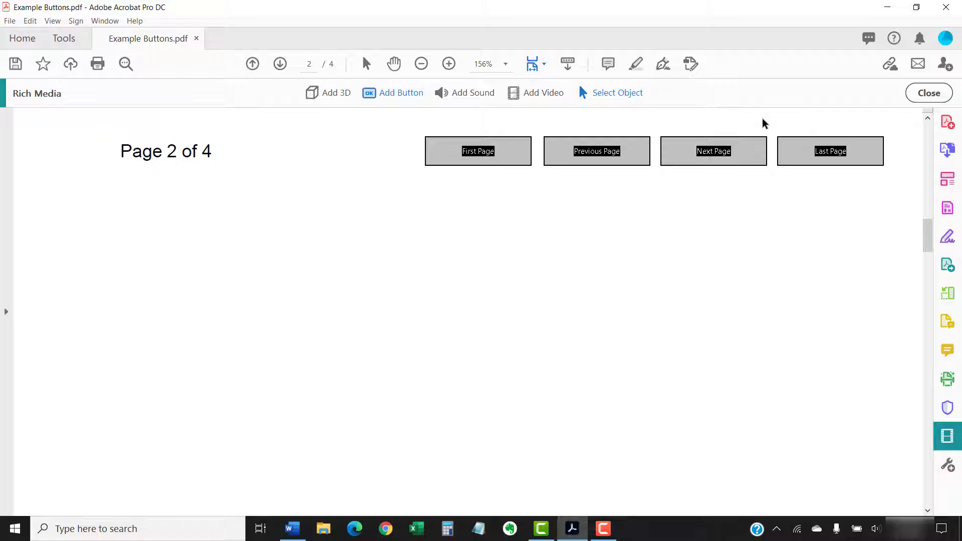
- Give the First Page button a Mouse Up action that executes the menu item View>Page Navigation>First Page
left_click(546, 146)
left_click(512, 142)
right_click(514, 145)
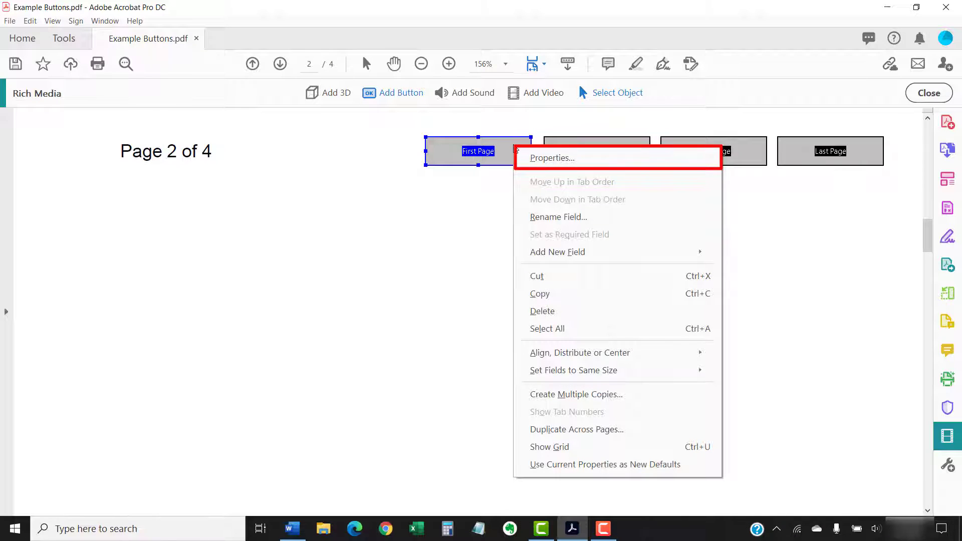
left_click(532, 158)
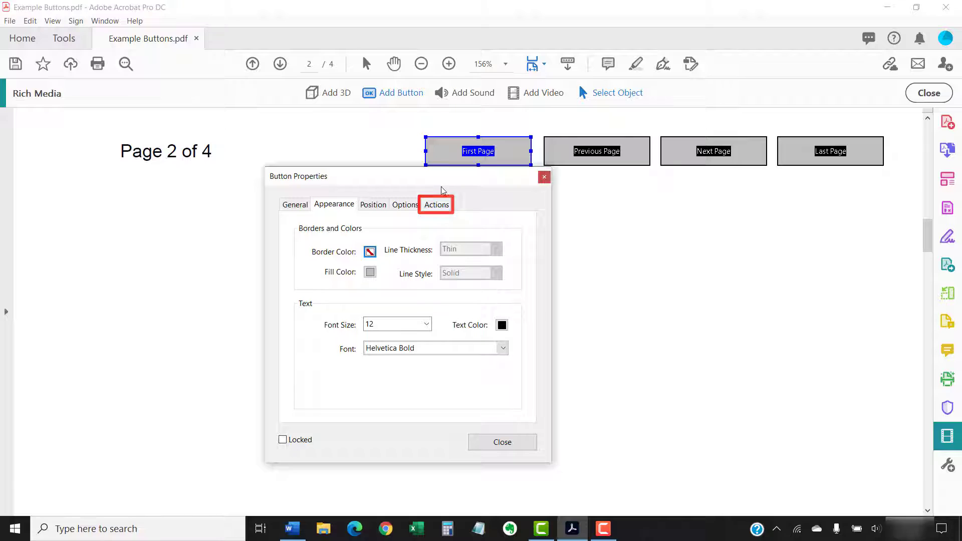
left_click(438, 205)
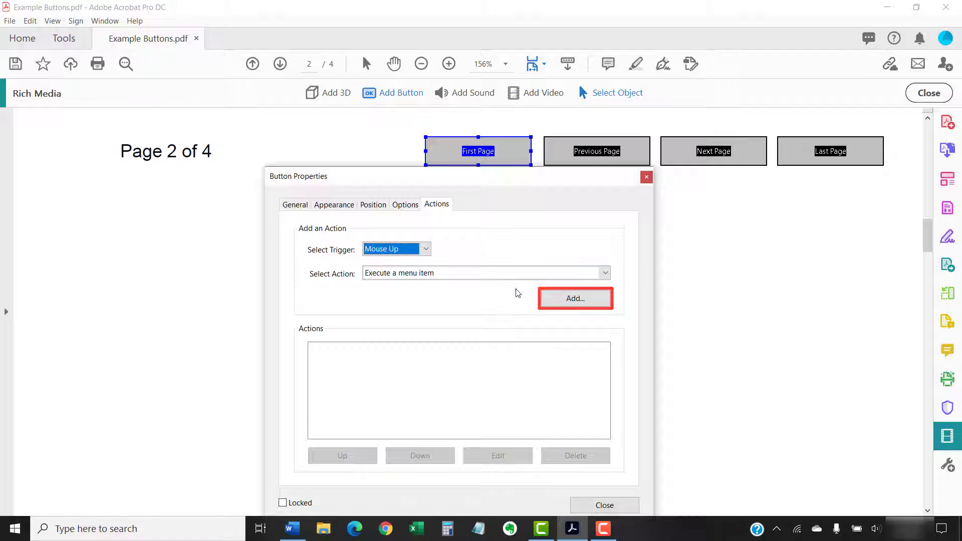
left_click(552, 300)
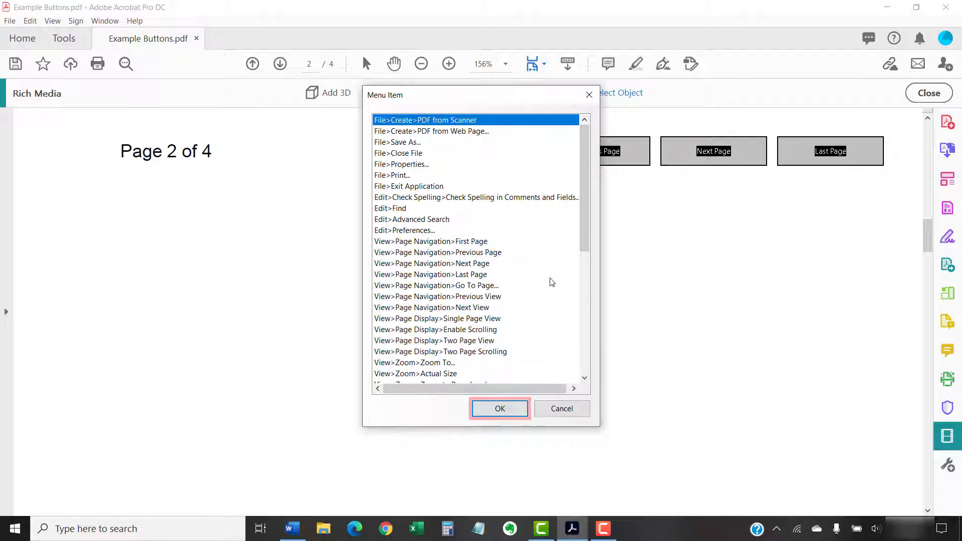
left_click(481, 243)
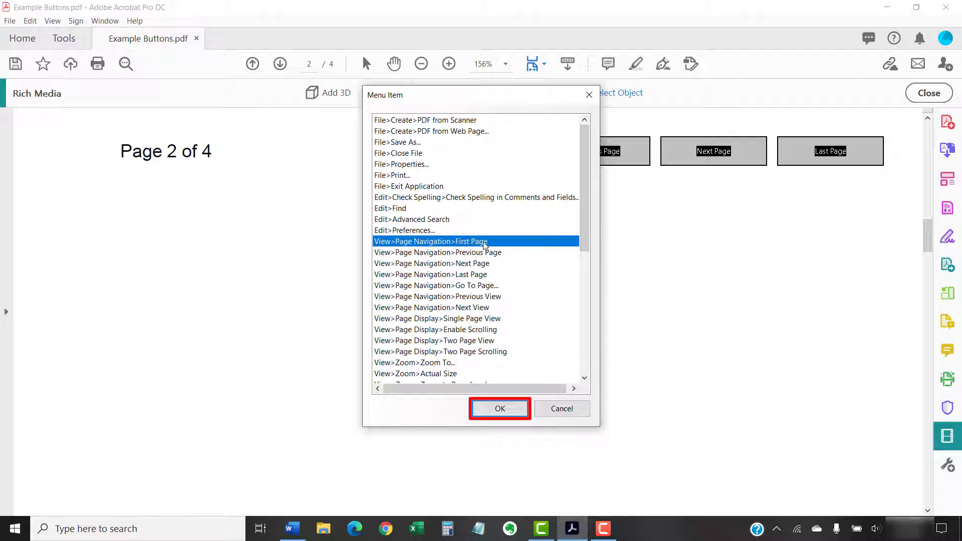
left_click(513, 410)
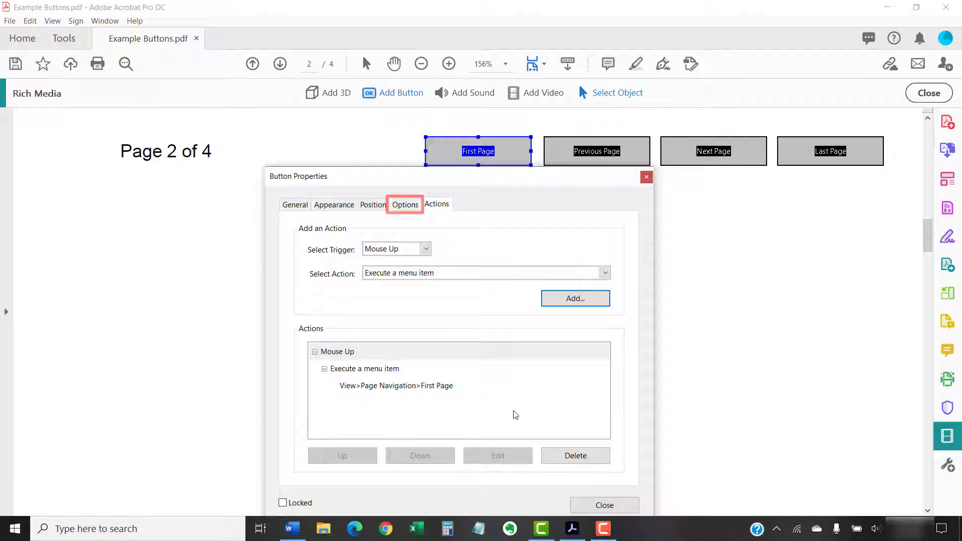
- Set the First Page button's label to "First Page" and close its properties
left_click(414, 207)
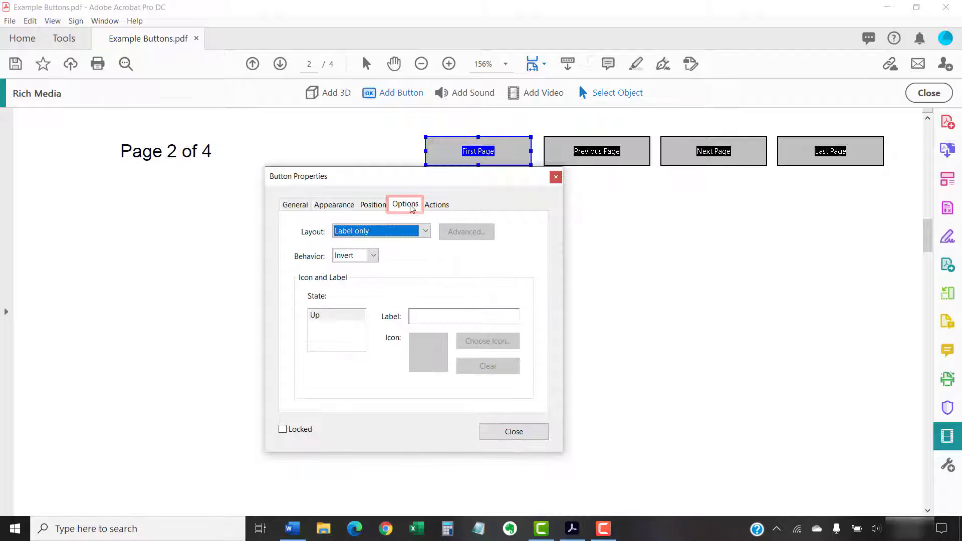
left_click(436, 317)
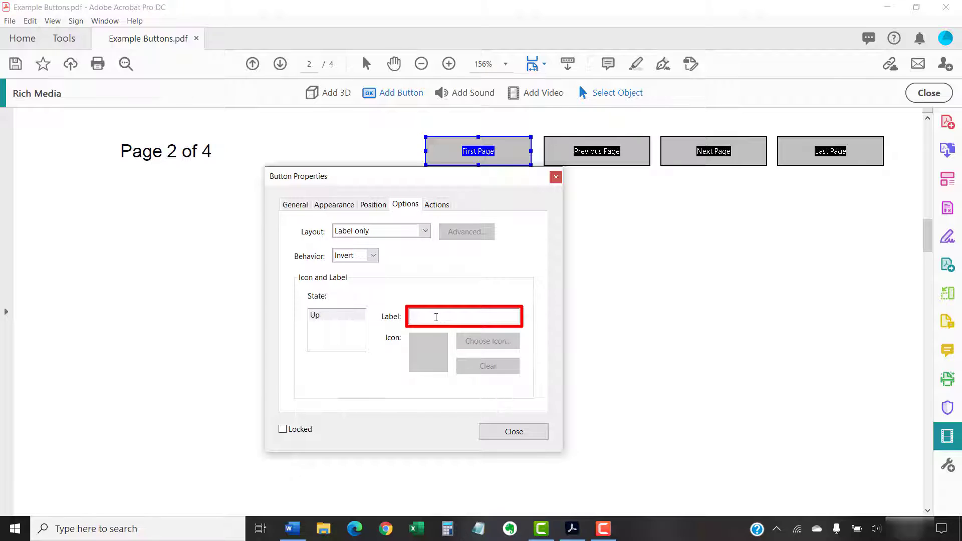
type("First Pag")
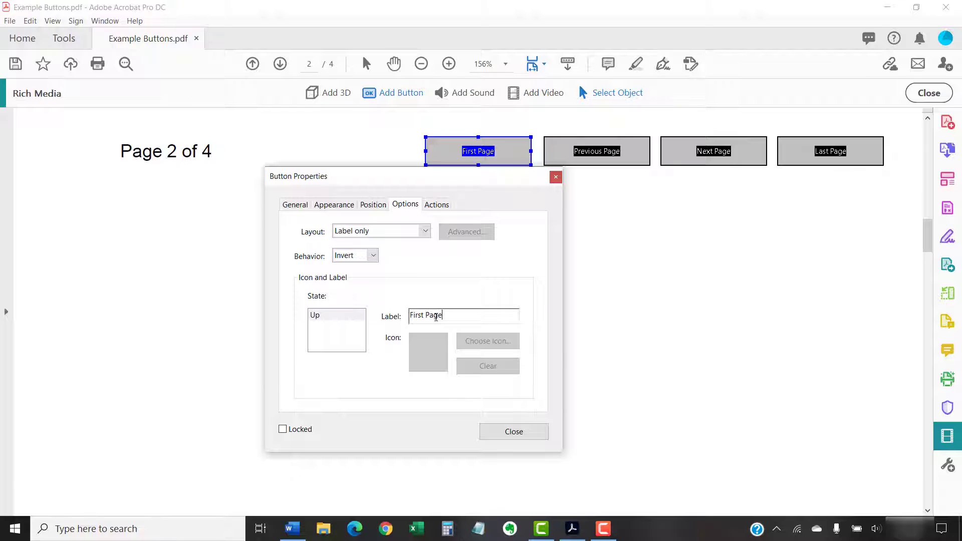
type("e")
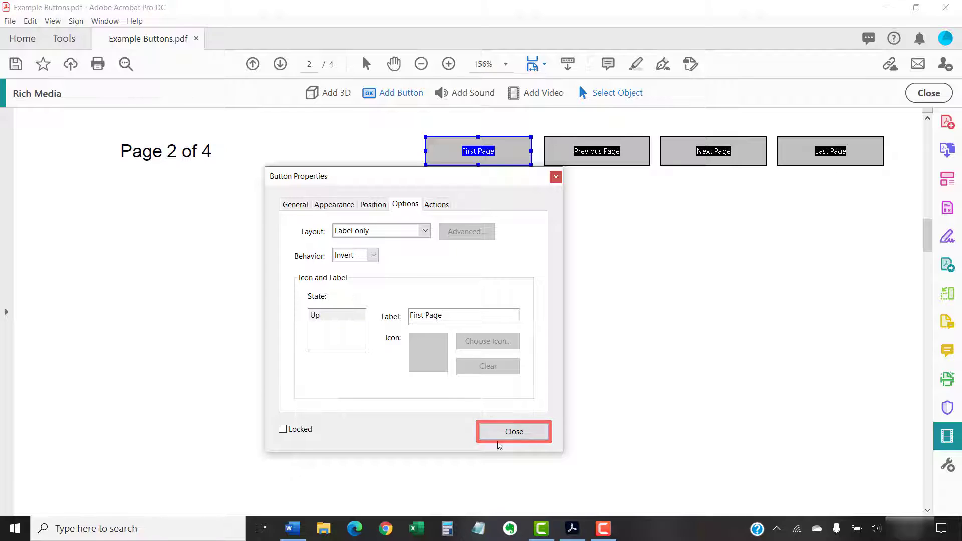
left_click(500, 429)
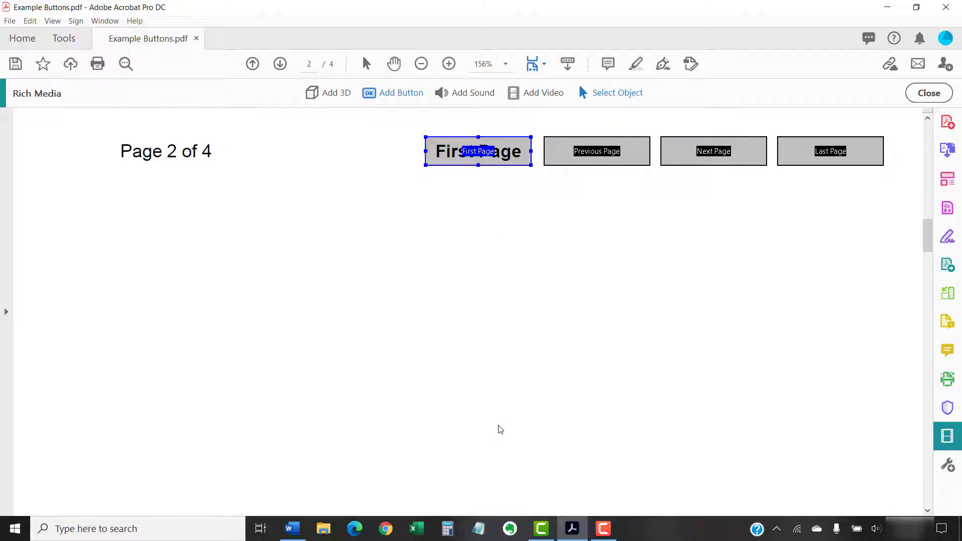
- Open the action settings in the Previous Page button's properties
right_click(557, 160)
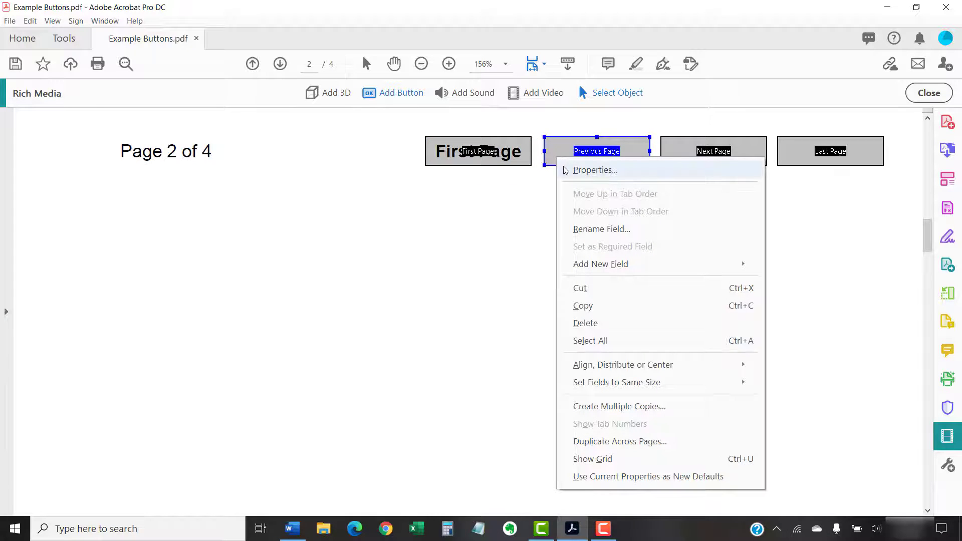
left_click(567, 171)
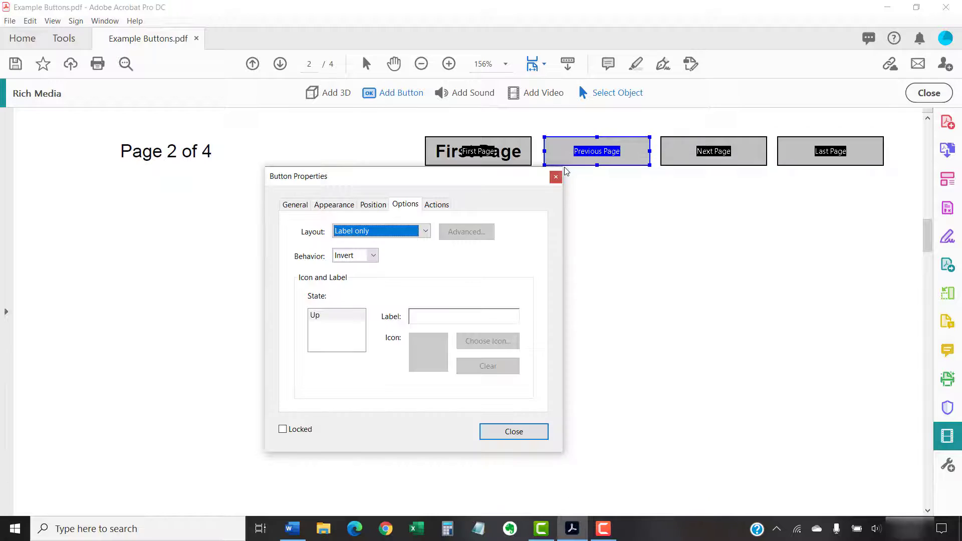
left_click(436, 204)
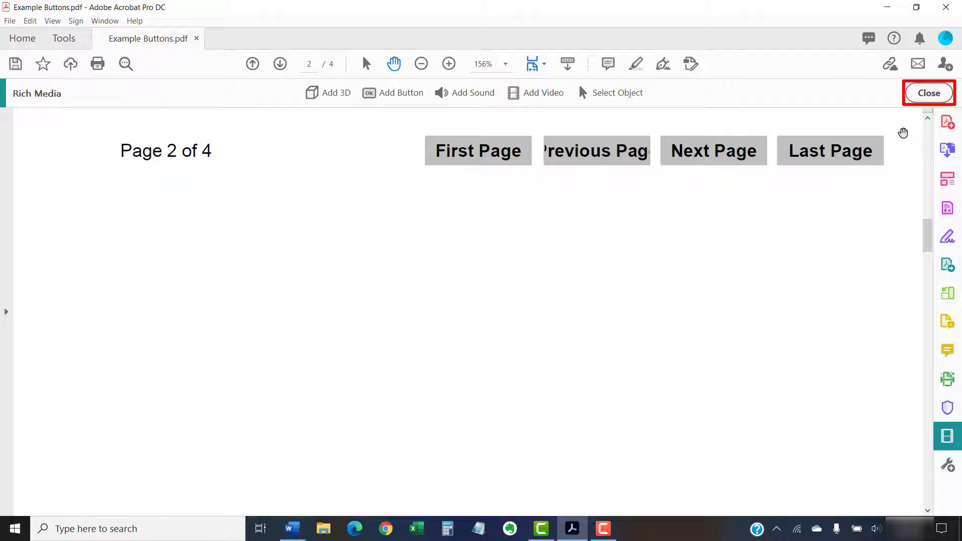
- Close the Rich Media tools and test the First Page button on page 2
left_click(928, 92)
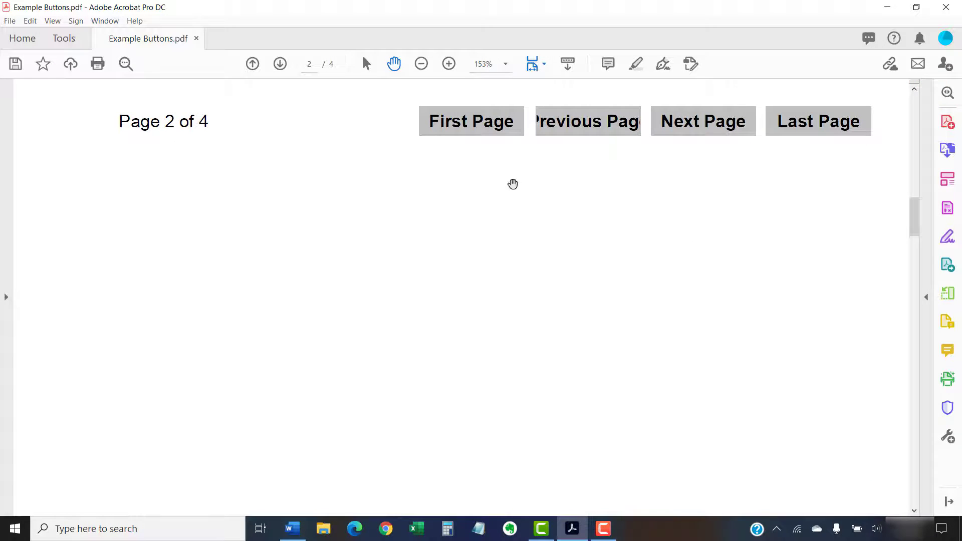
left_click(465, 125)
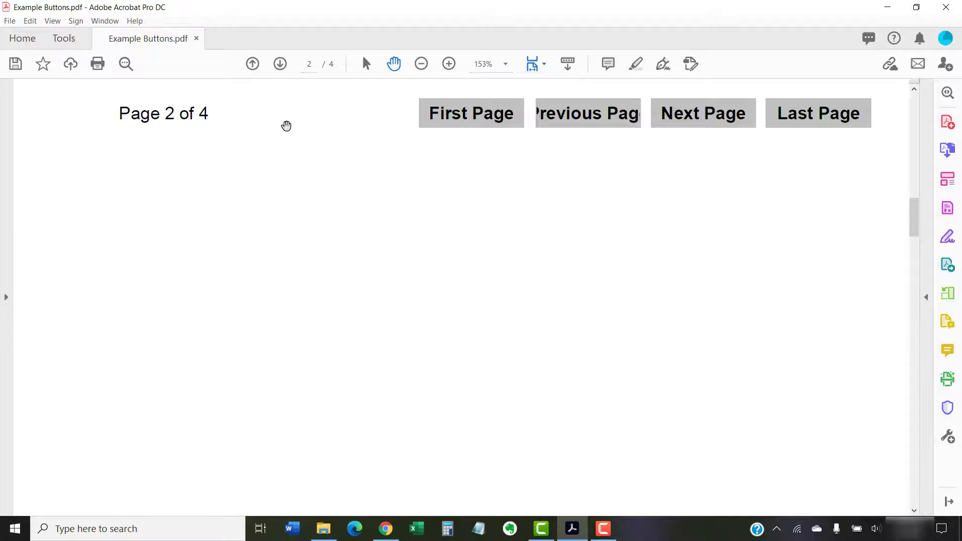
- Reopen the Rich Media tools, select all four navigation buttons on page 2 and open their shared properties
left_click(65, 42)
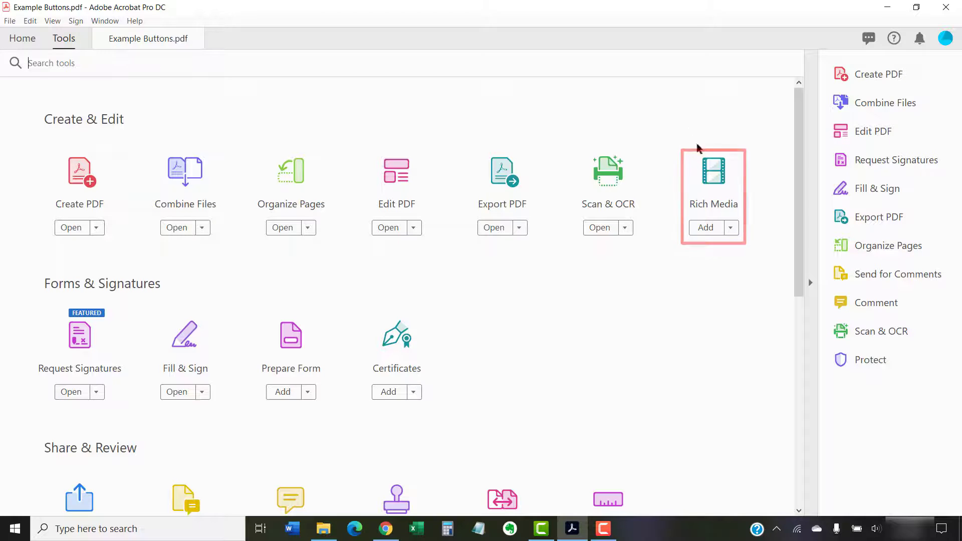
left_click(699, 164)
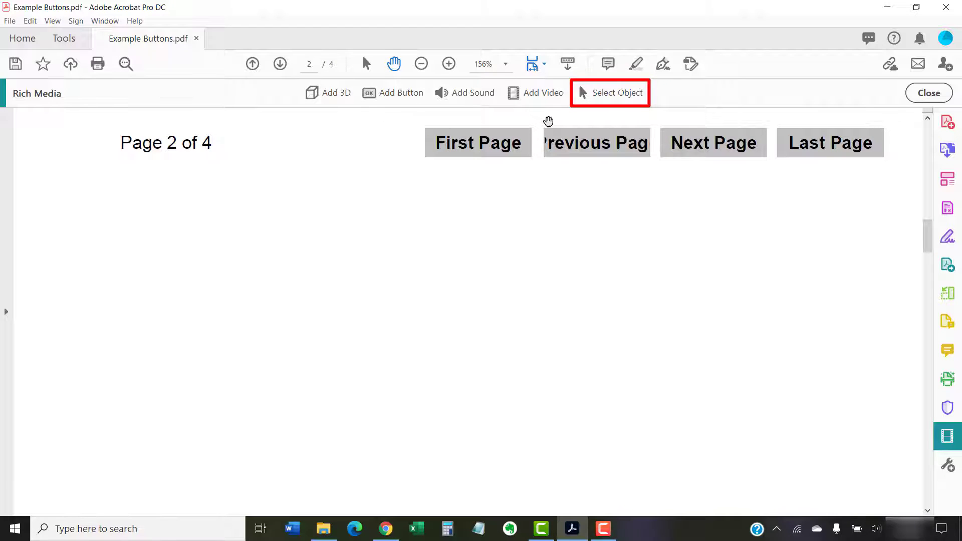
left_click(596, 96)
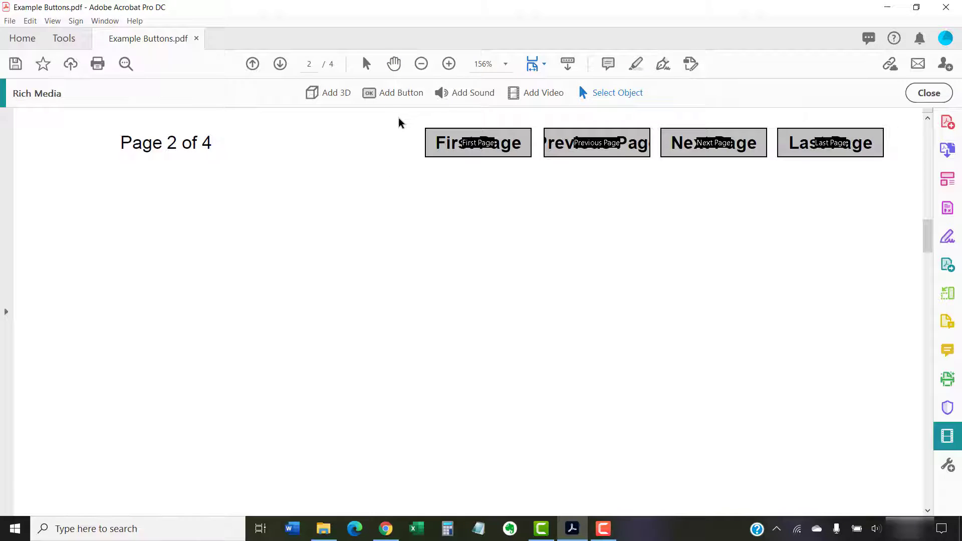
left_click_drag(398, 118, 900, 173)
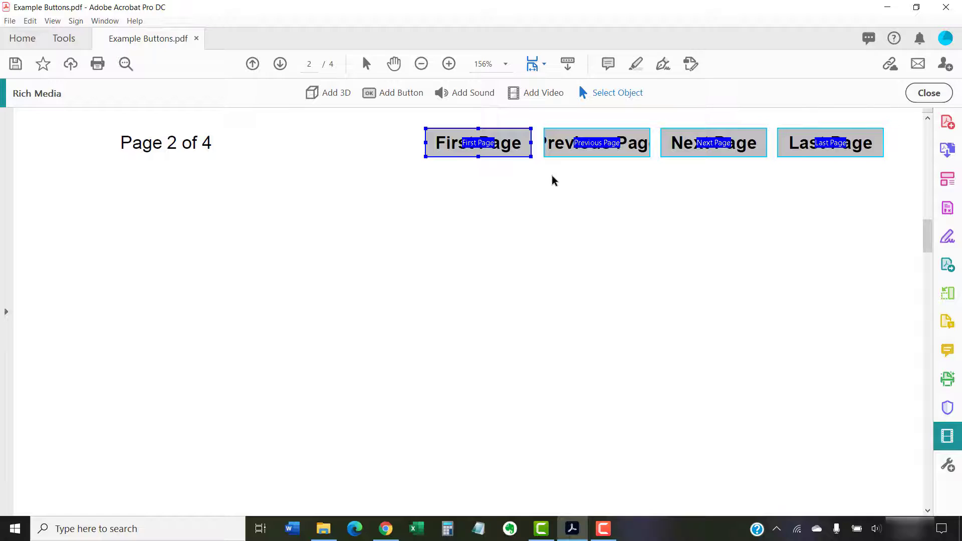
right_click(519, 147)
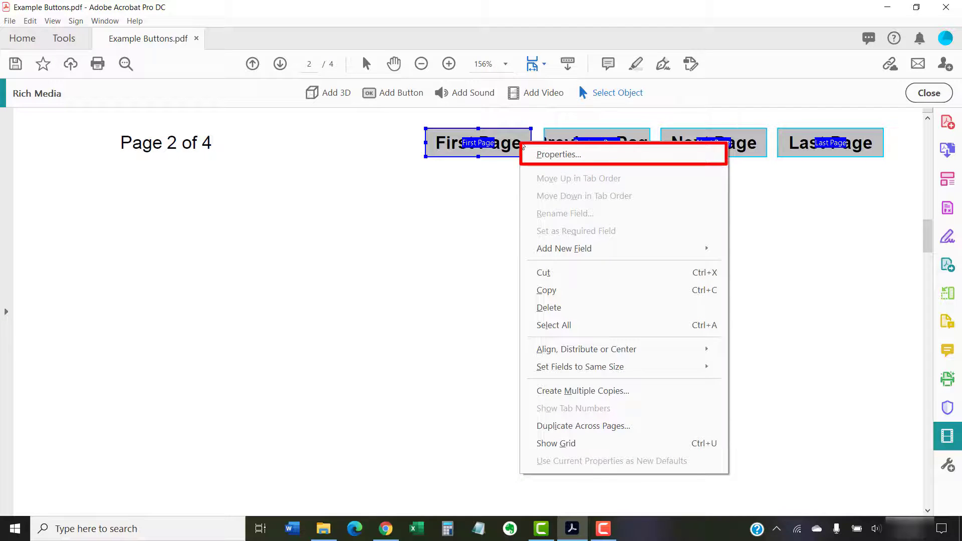
left_click(537, 154)
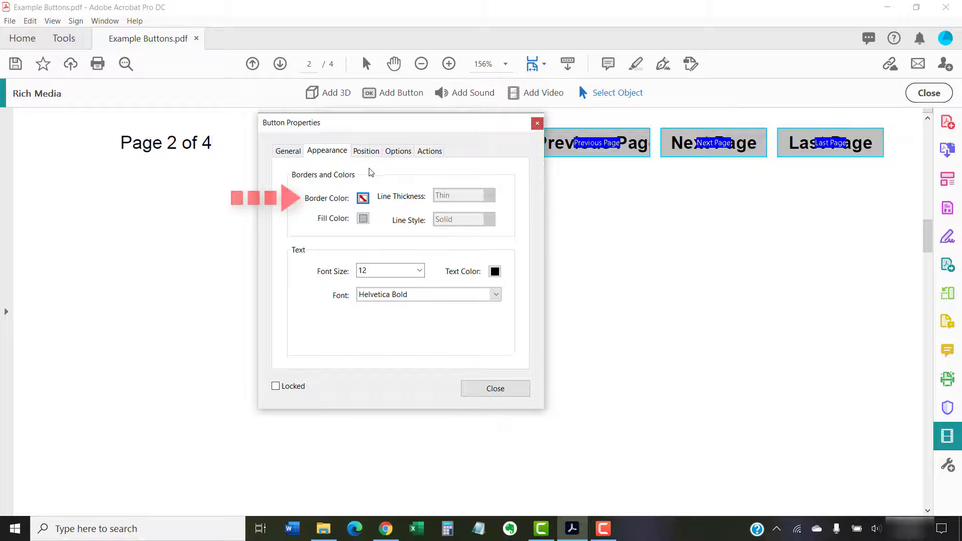
- Give the selected buttons a light gray border with Thin line thickness and a dark gray fill
left_click(363, 198)
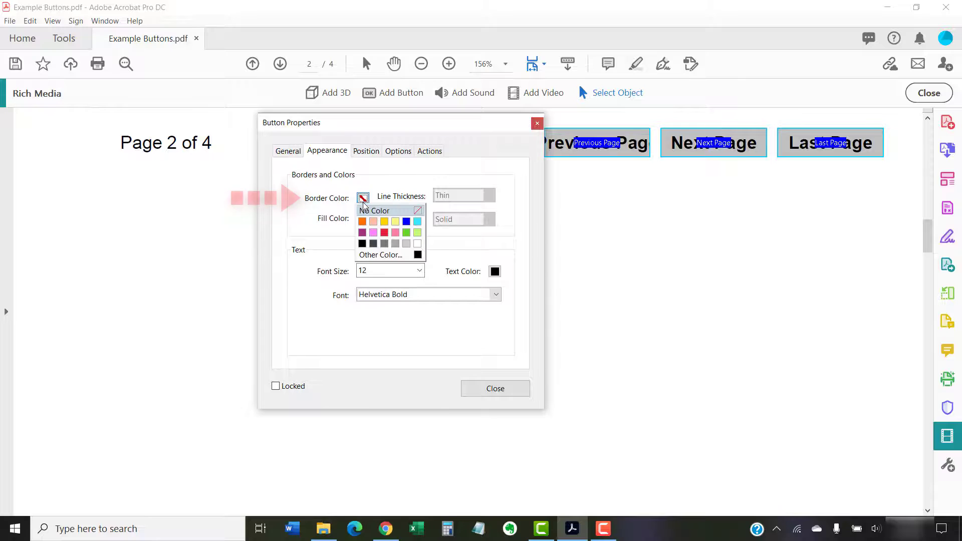
left_click(401, 243)
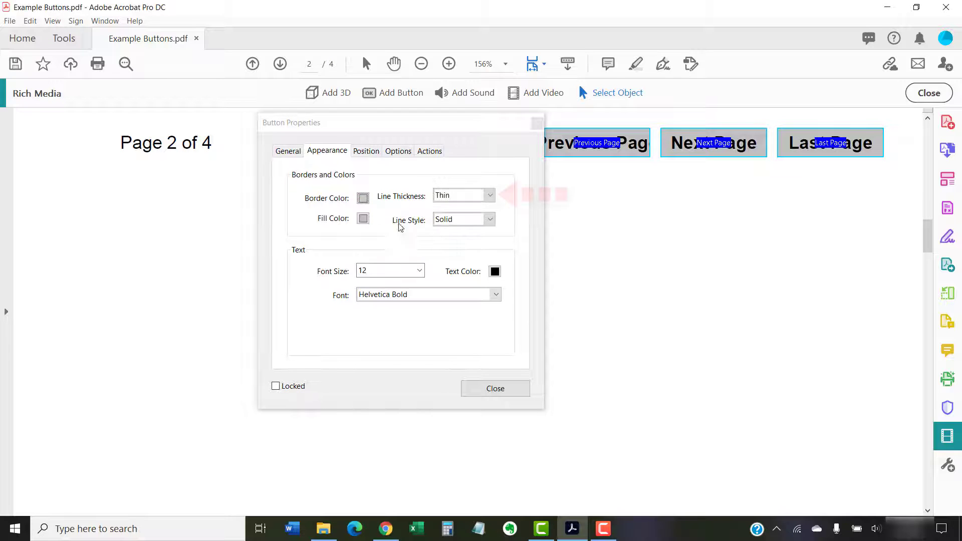
left_click(490, 195)
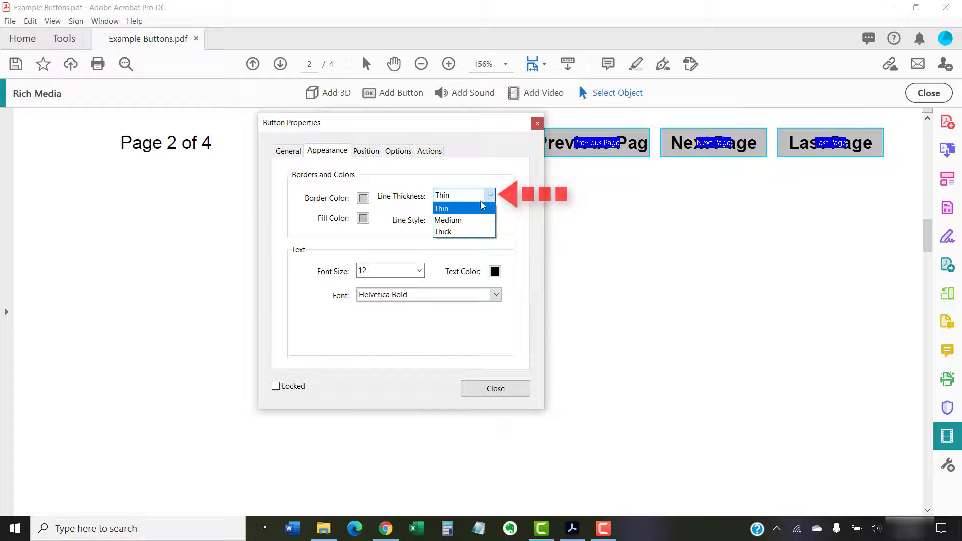
left_click(472, 207)
left_click(363, 217)
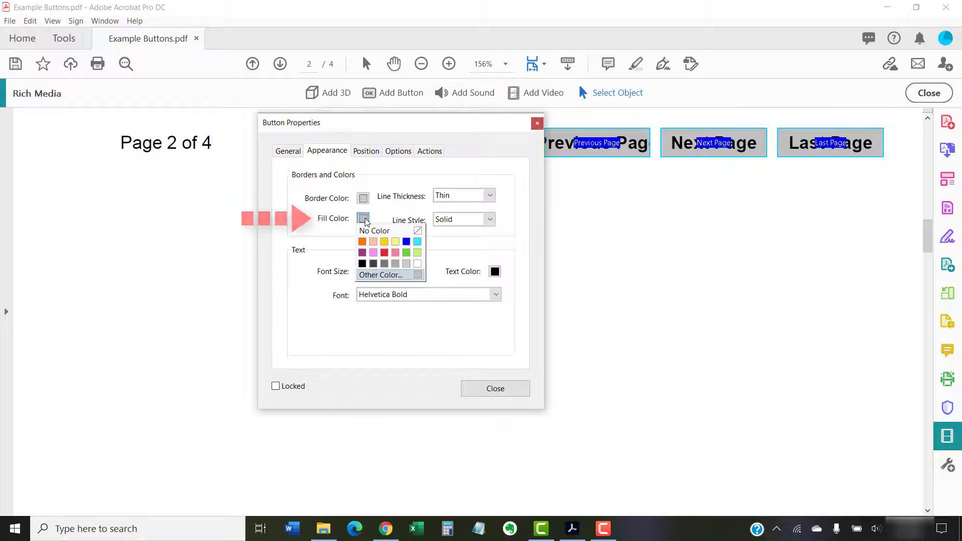
left_click(383, 264)
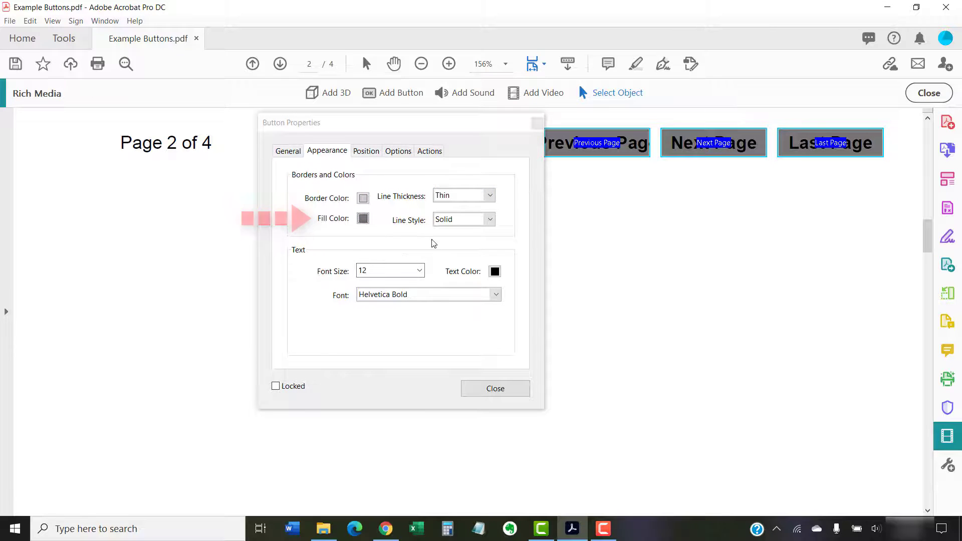
- Set the selected buttons' line style to Beveled, their font size to 10 and their text color to white
left_click(489, 221)
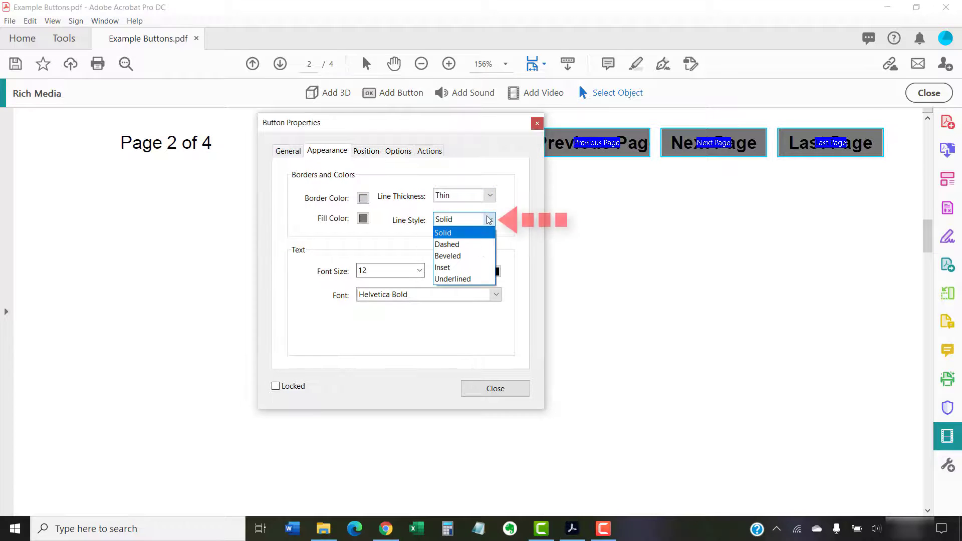
left_click(473, 255)
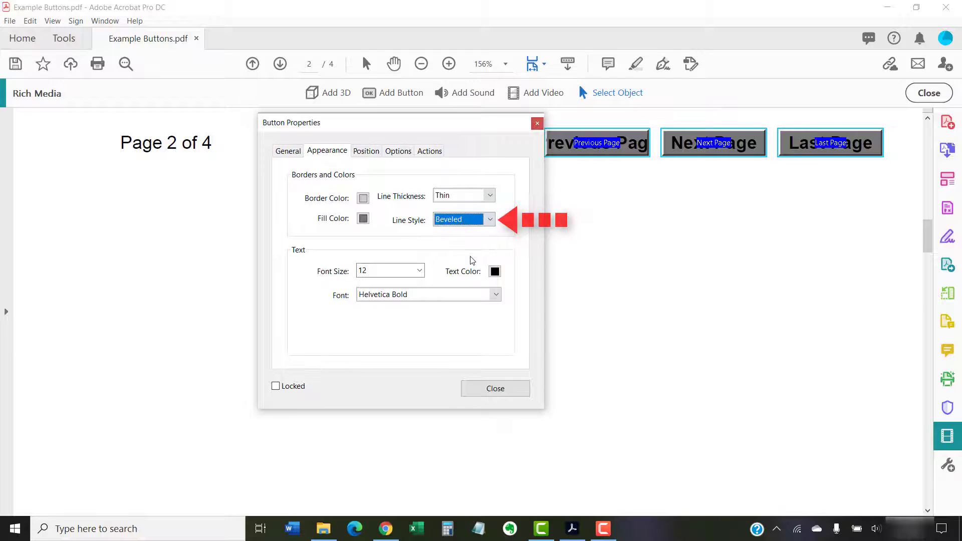
left_click(419, 271)
left_click(399, 331)
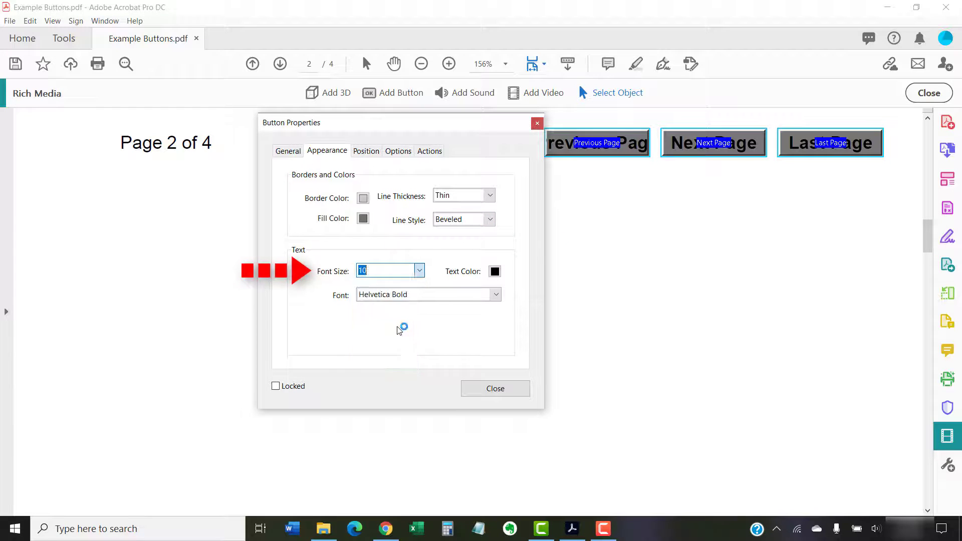
left_click(494, 271)
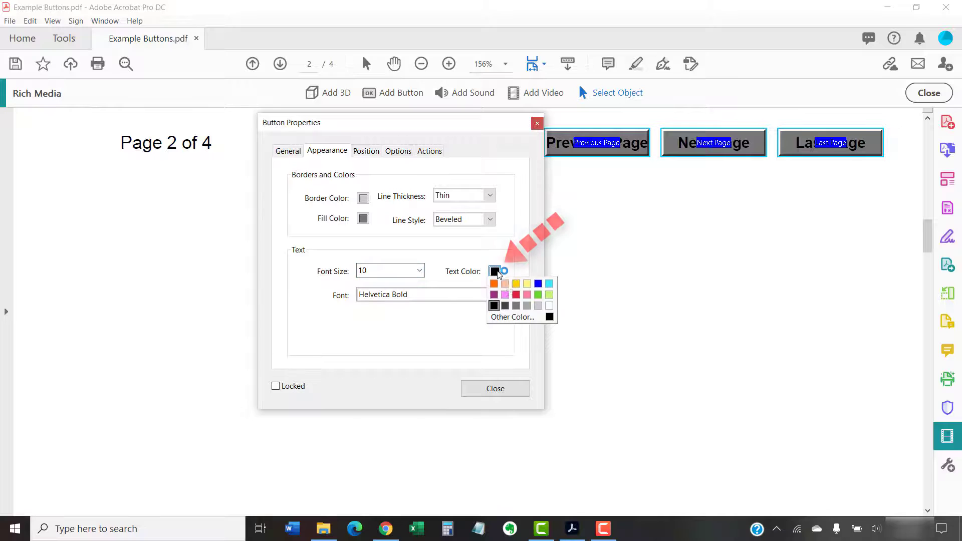
left_click(549, 305)
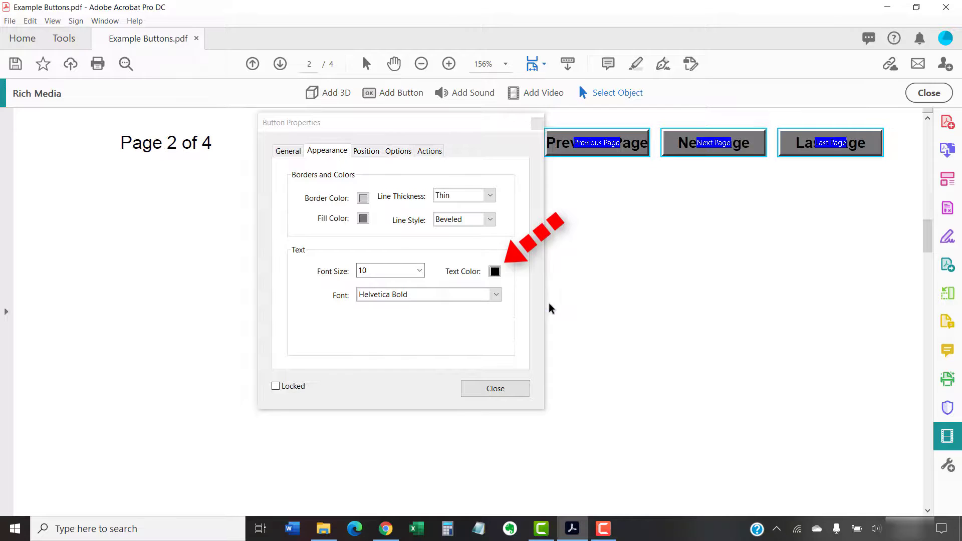
- Change the selected buttons' font to Times Roman, and close their properties and the Rich Media tools
left_click(496, 294)
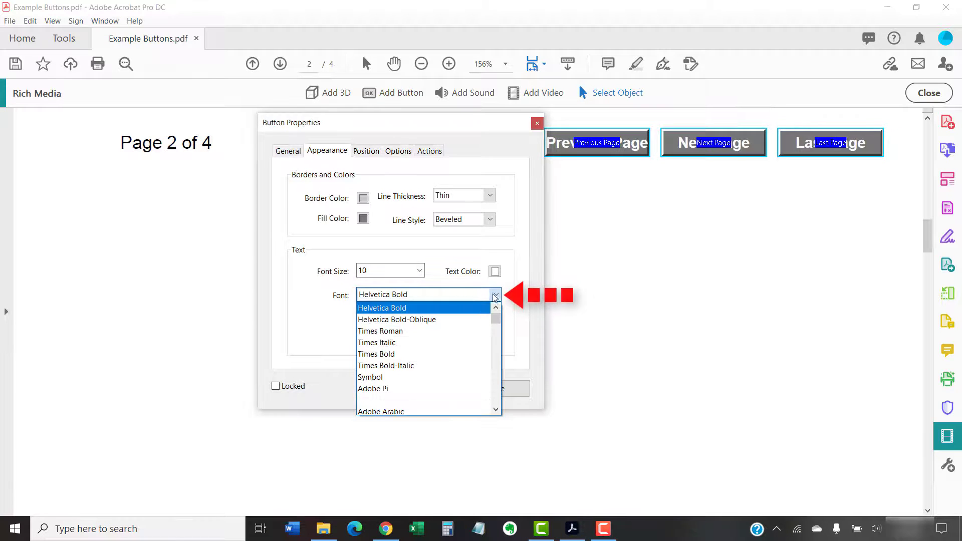
left_click(470, 331)
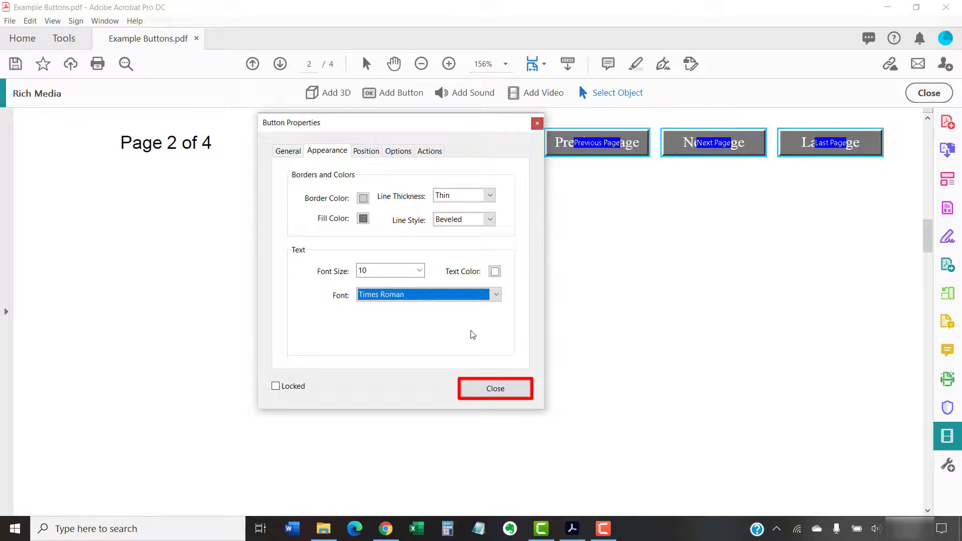
left_click(489, 388)
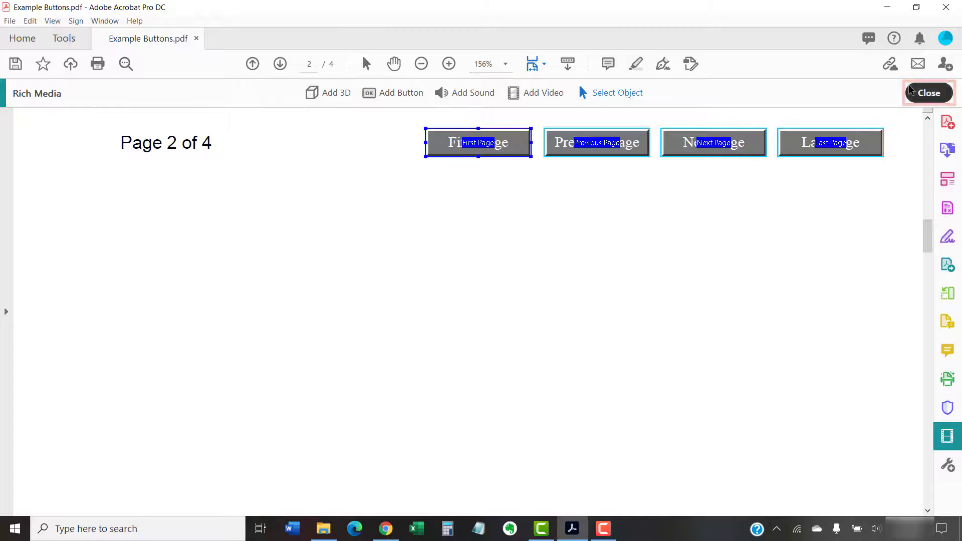
left_click(928, 93)
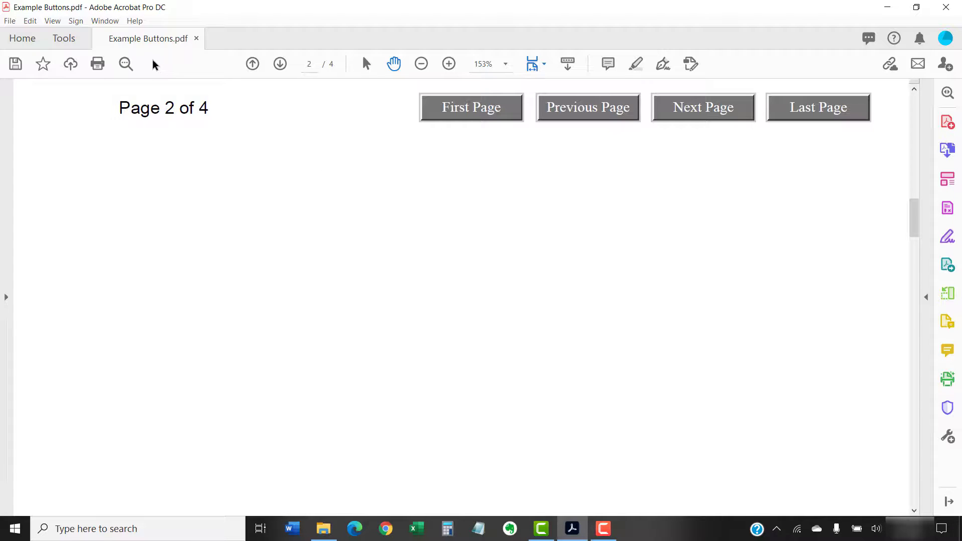
- Reopen the Rich Media tools and select all four navigation buttons on page 2 as objects
left_click(62, 40)
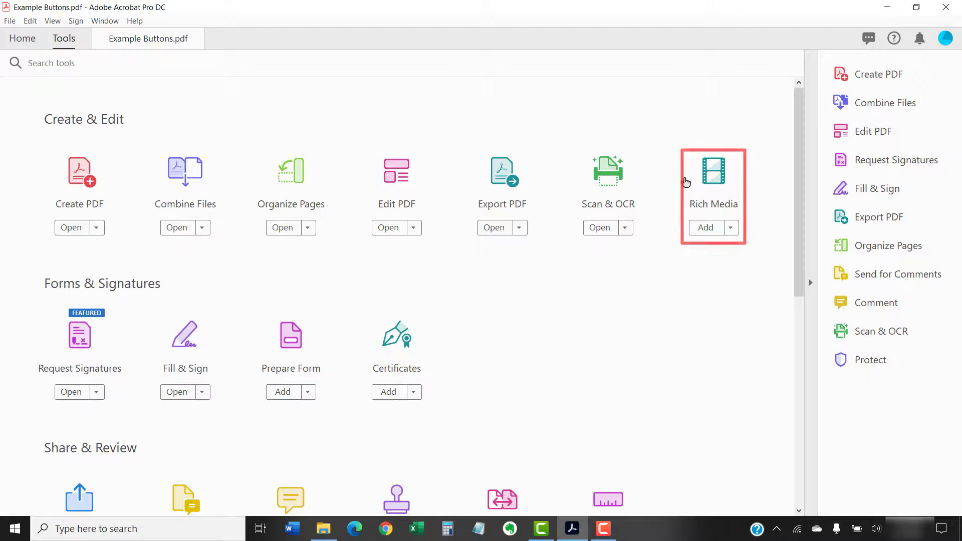
left_click(713, 182)
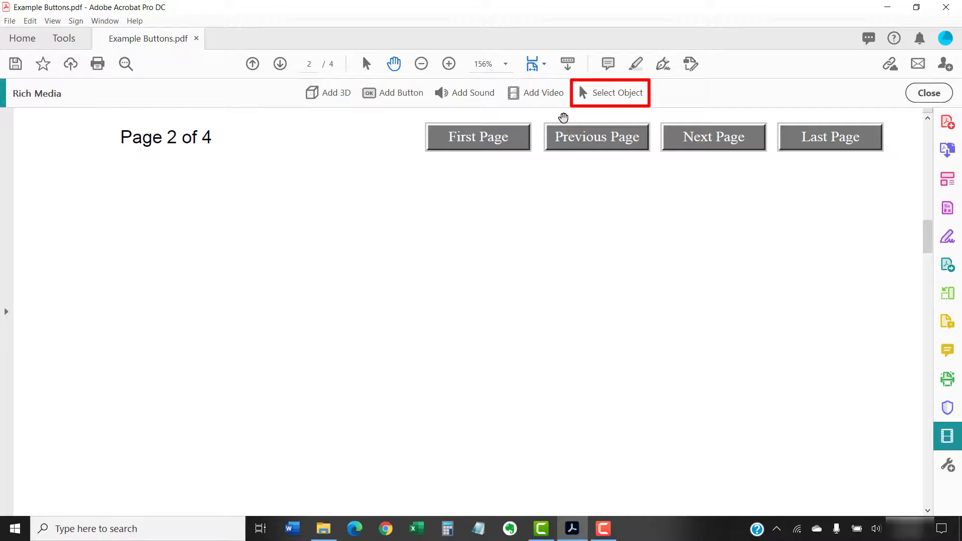
left_click(603, 94)
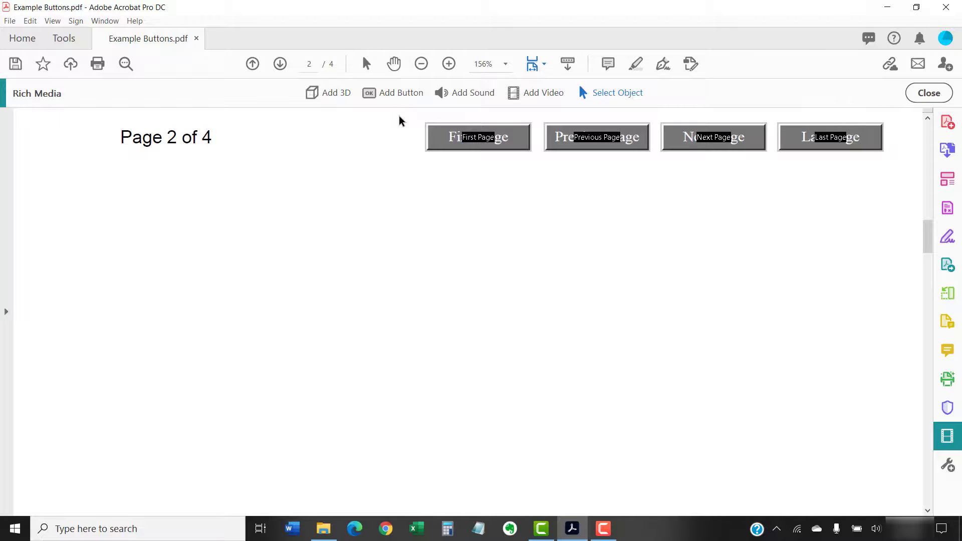
left_click_drag(400, 117, 899, 170)
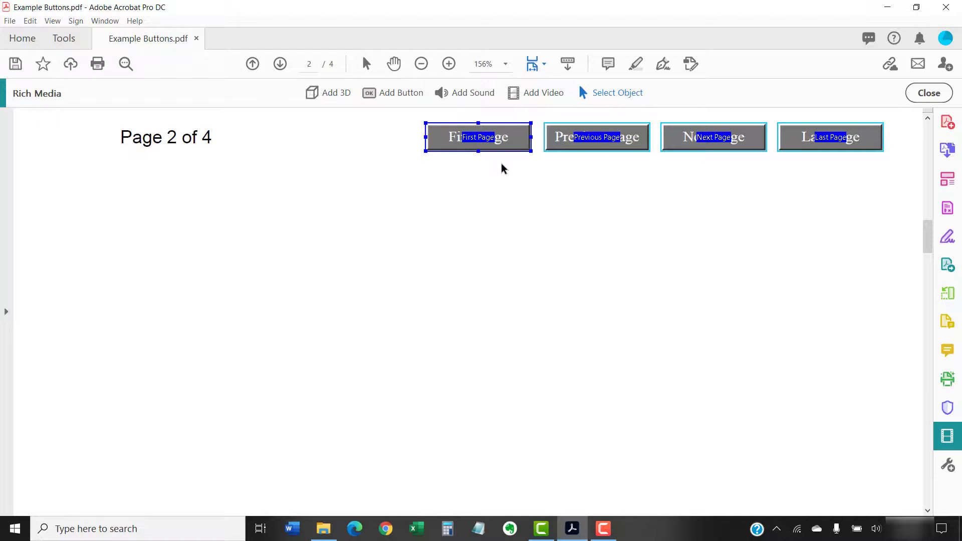
- Duplicate the four selected buttons across pages 2 to 4, then close the Rich Media tools and check the following pages
right_click(522, 150)
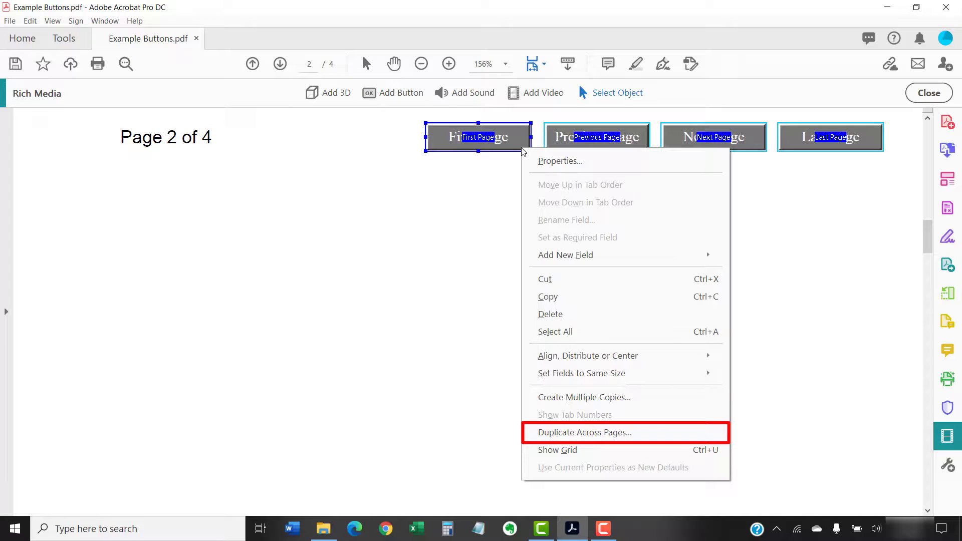
left_click(544, 433)
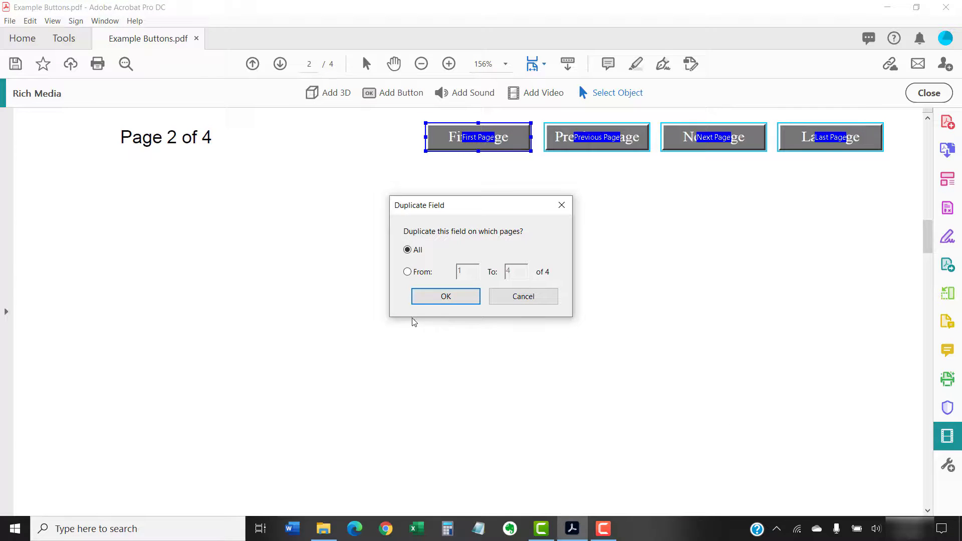
left_click(408, 272)
left_click_drag(461, 272, 453, 273)
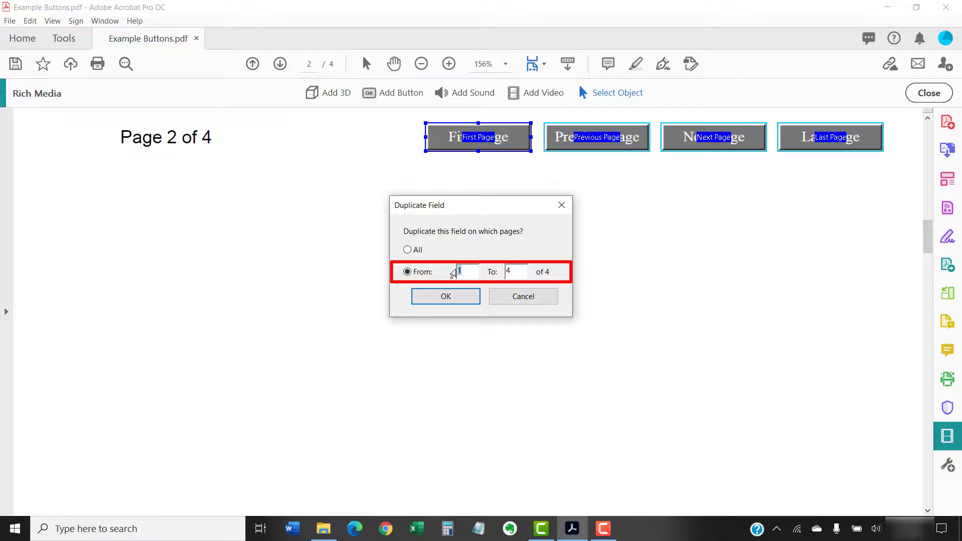
type("2")
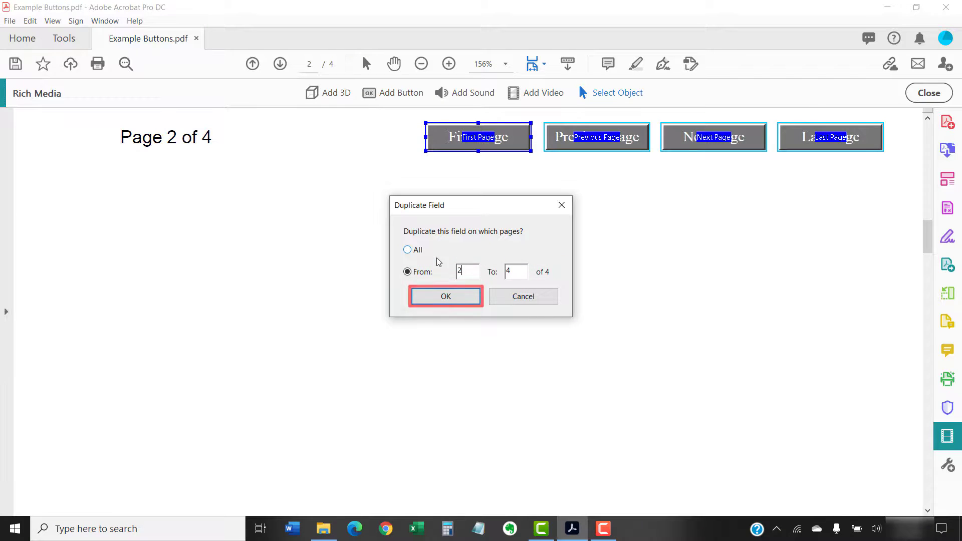
left_click(445, 296)
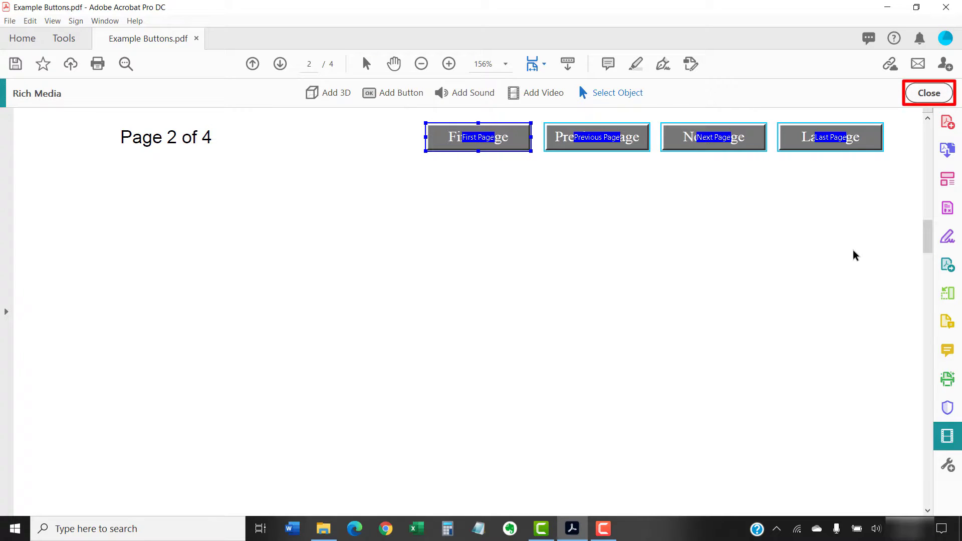
left_click(915, 97)
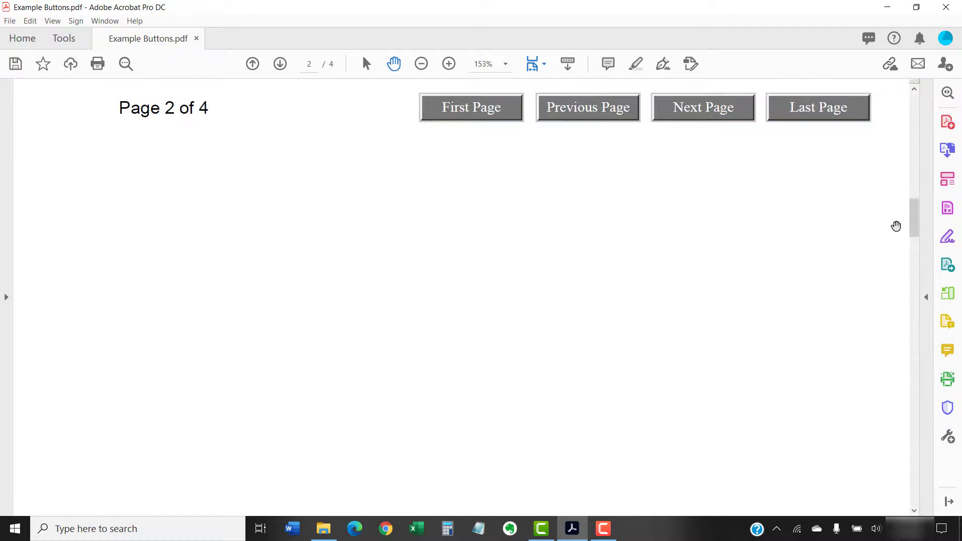
left_click_drag(912, 219, 910, 313)
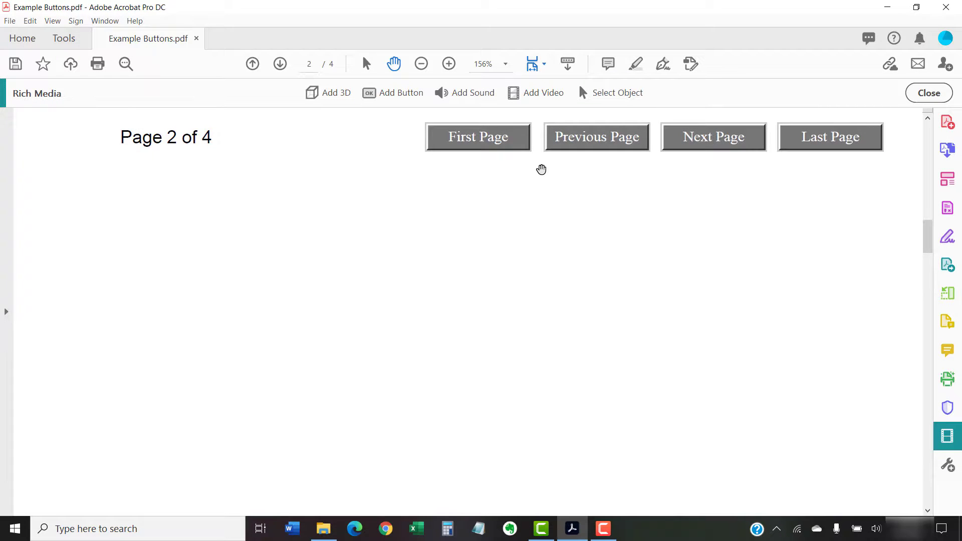
- Delete the Previous Page button on page 2 and move the First Page button into its place beside Next Page
left_click(610, 95)
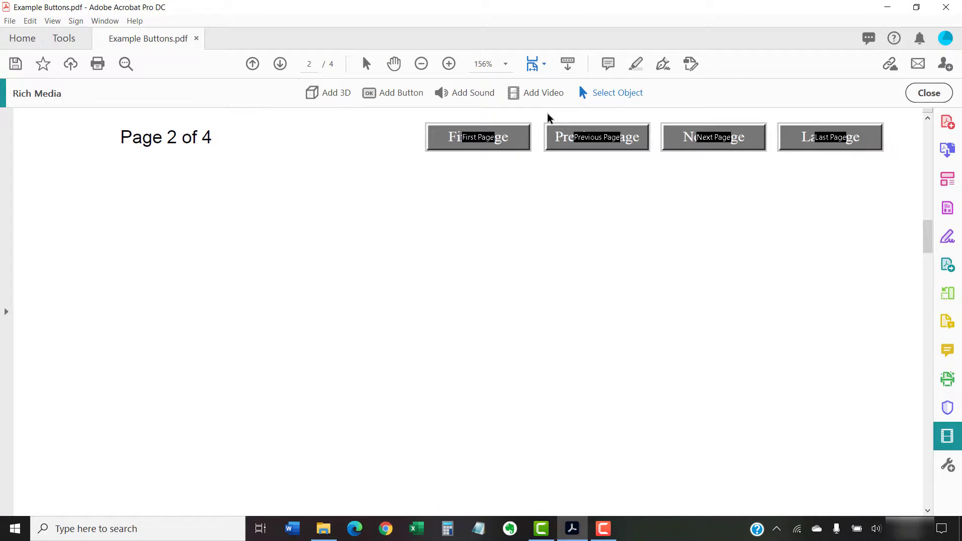
left_click(558, 141)
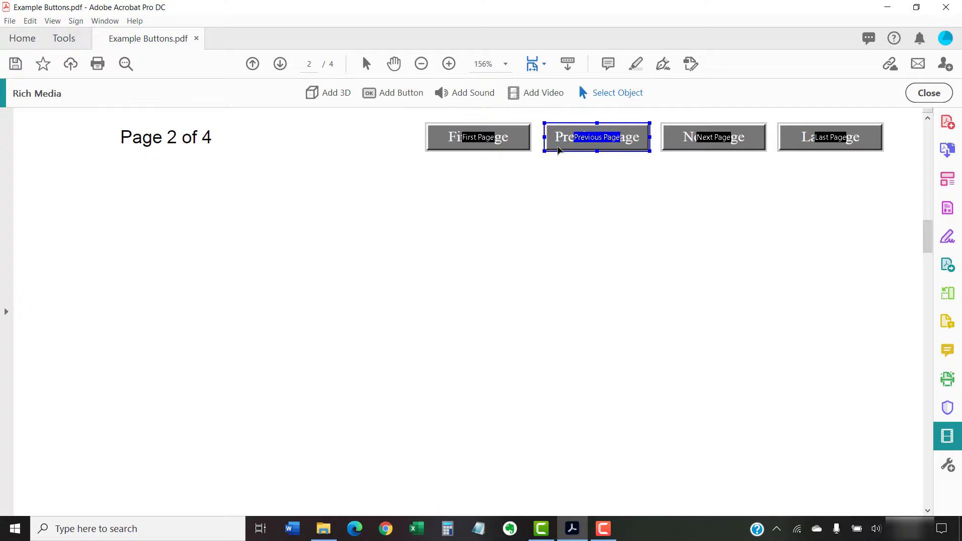
key("Delete")
left_click_drag(525, 138, 638, 140)
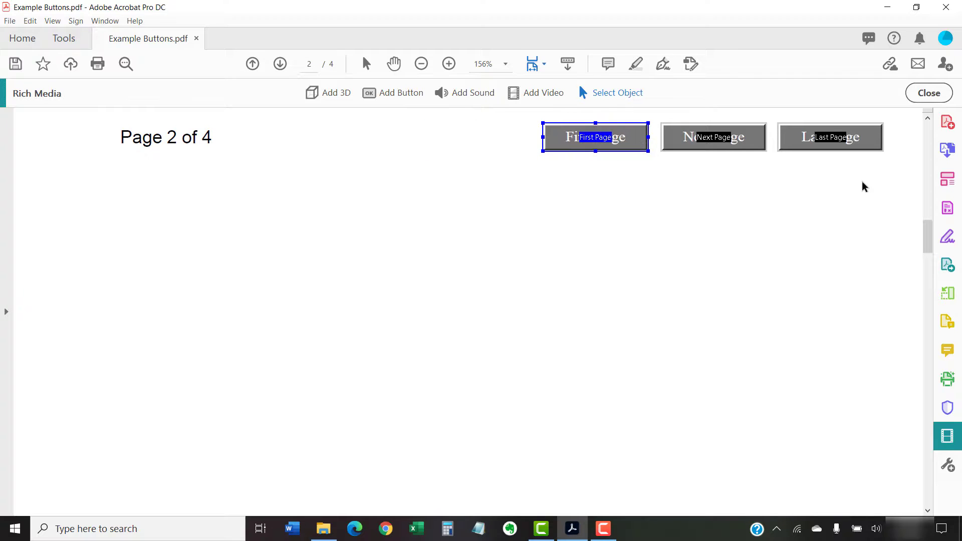
left_click(922, 93)
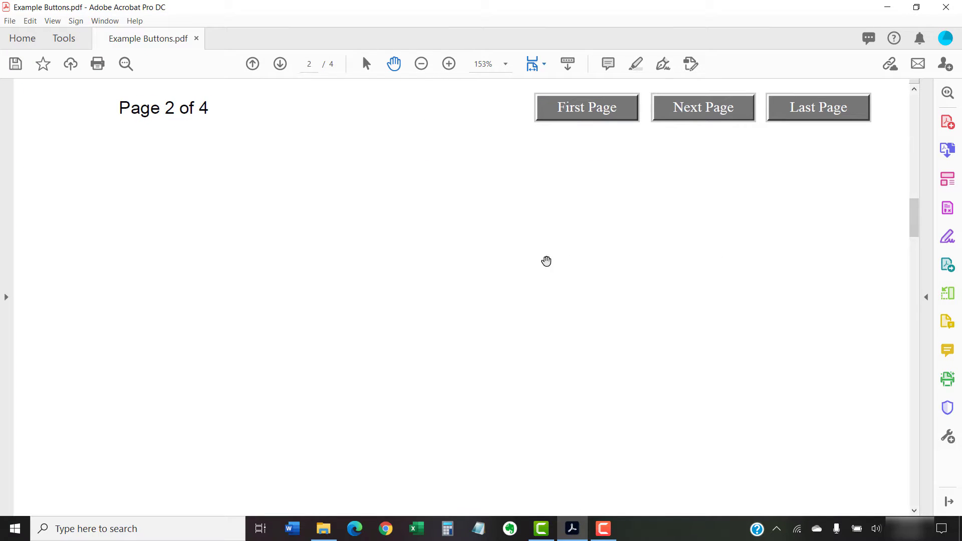